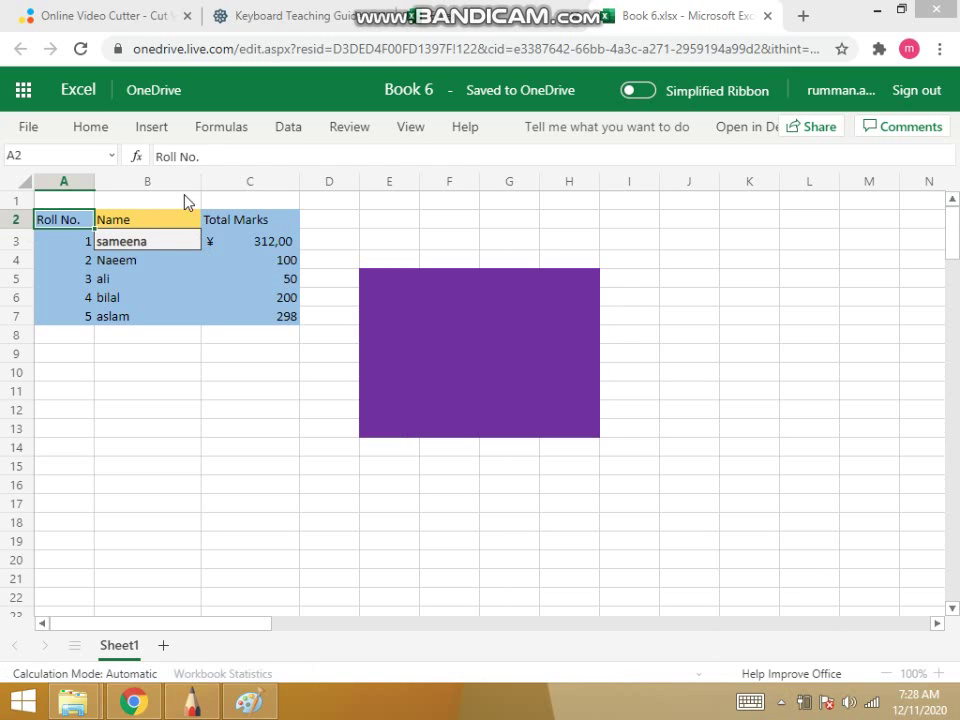
{"action": "left_click", "coordinate": [257, 264]}
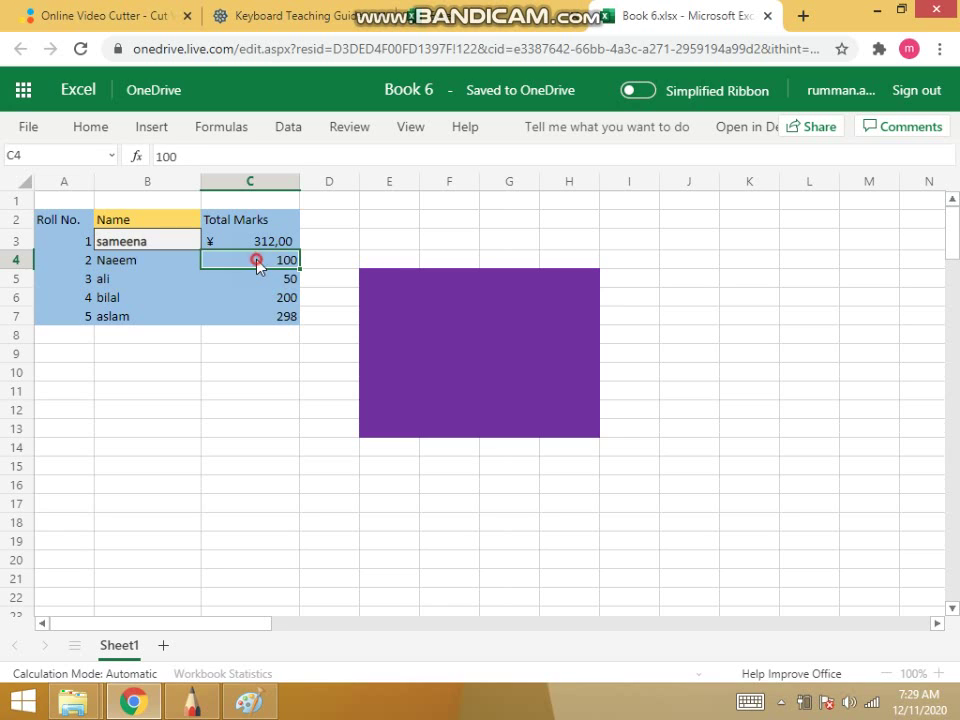
{"action": "left_click", "coordinate": [252, 335]}
{"action": "left_click", "coordinate": [230, 503]}
{"action": "left_click", "coordinate": [125, 481]}
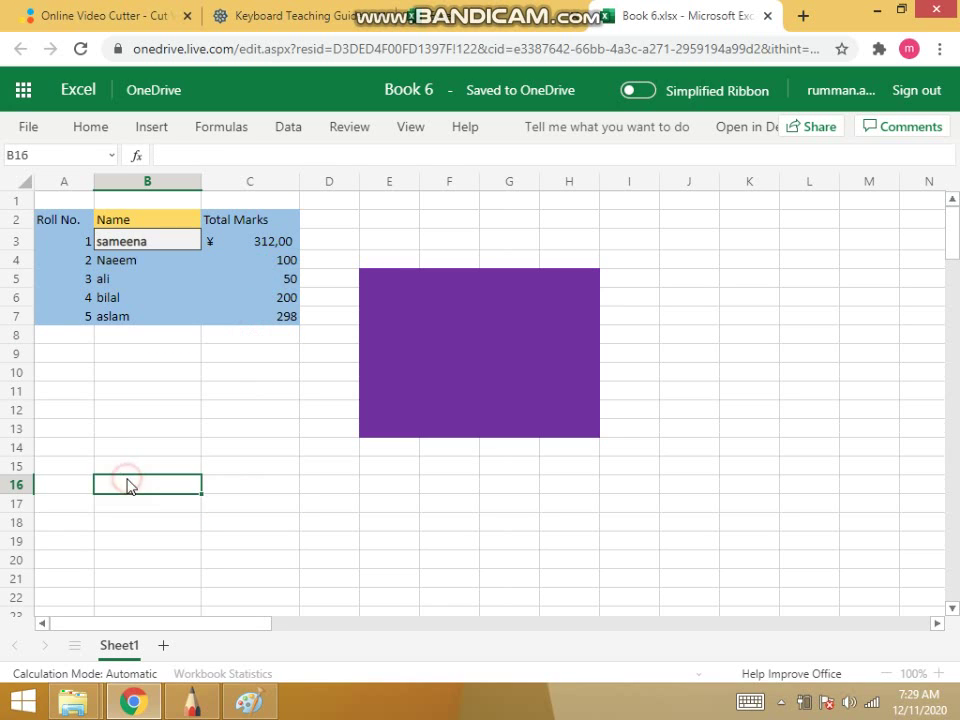
{"action": "left_click", "coordinate": [153, 393]}
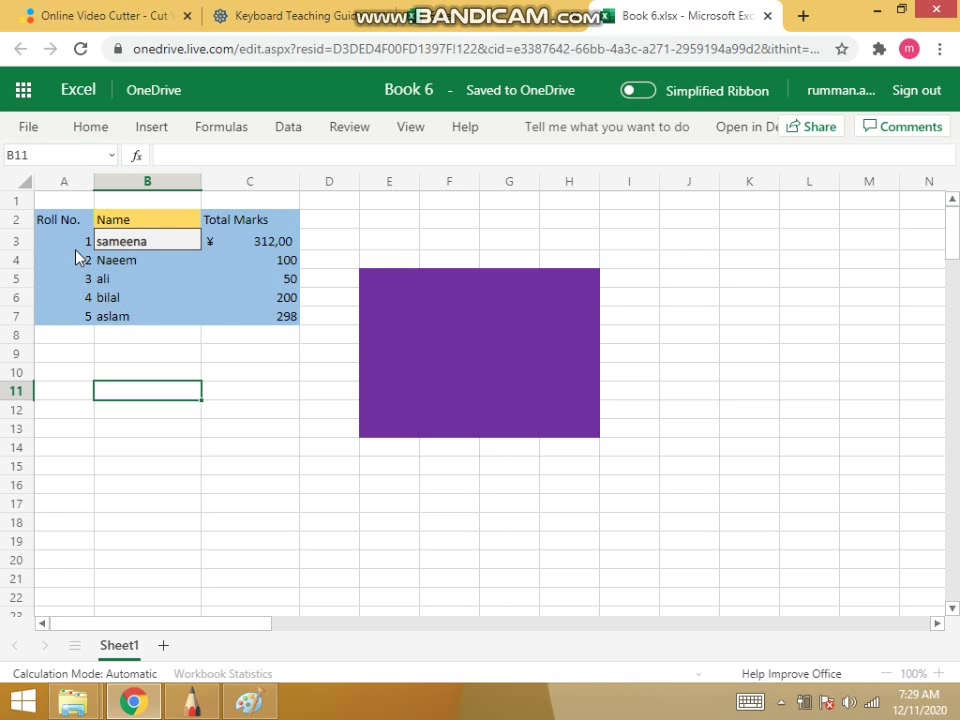
{"action": "left_click", "coordinate": [63, 220]}
{"action": "left_click_drag", "start_coordinate": [69, 242], "coordinate": [88, 322]}
{"action": "left_click", "coordinate": [79, 356]}
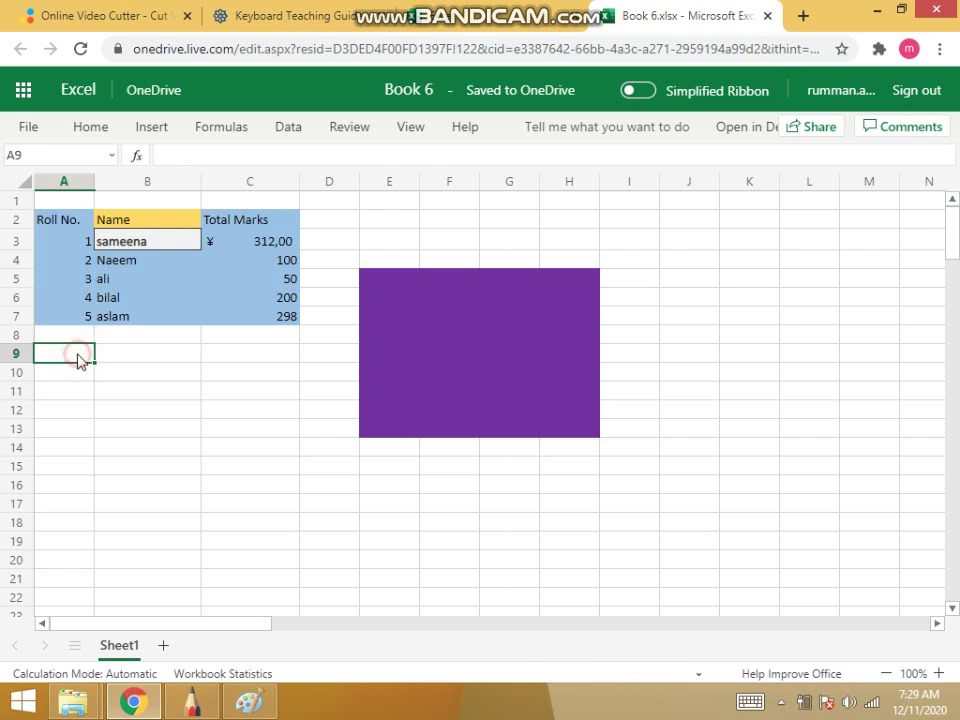
{"action": "left_click", "coordinate": [66, 209]}
{"action": "left_click", "coordinate": [66, 219]}
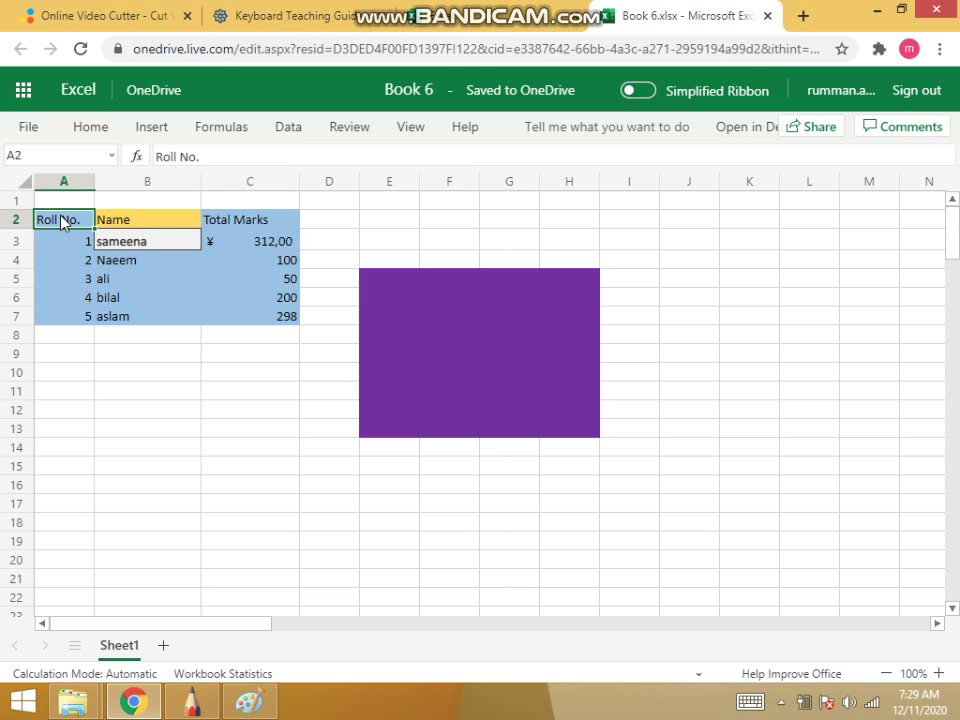
{"action": "left_click", "coordinate": [60, 410]}
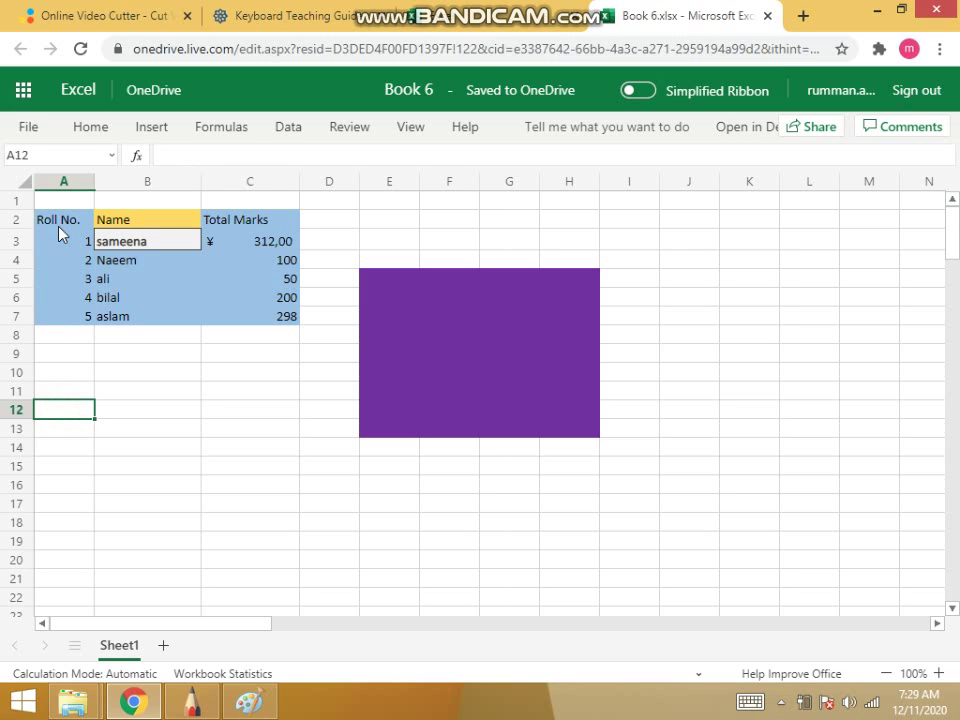
{"action": "left_click", "coordinate": [59, 219]}
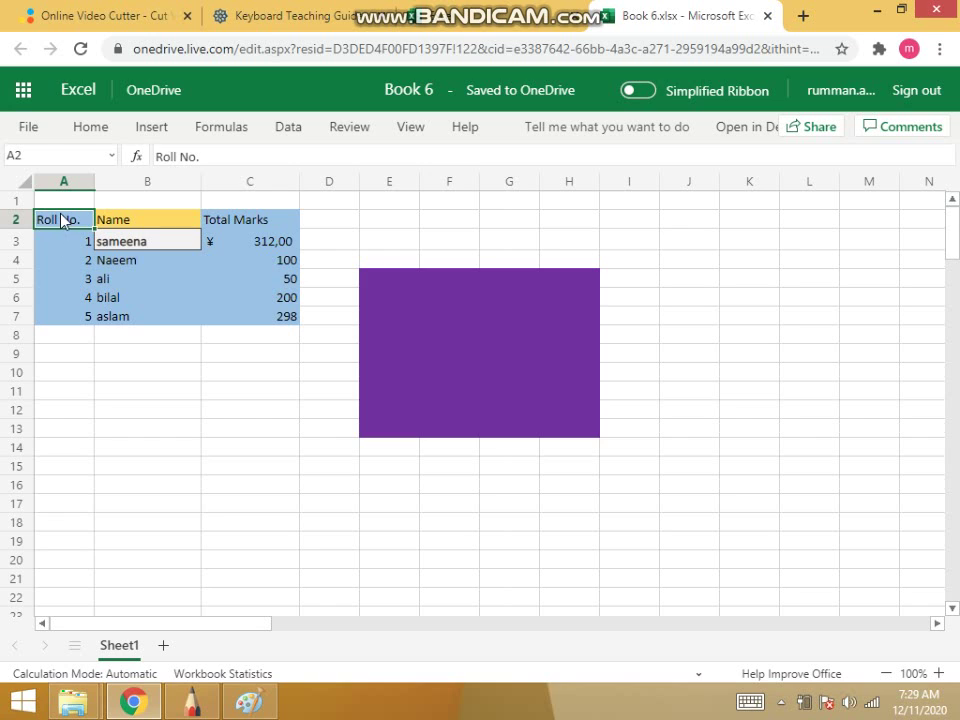
{"action": "left_click_drag", "start_coordinate": [64, 219], "coordinate": [69, 319]}
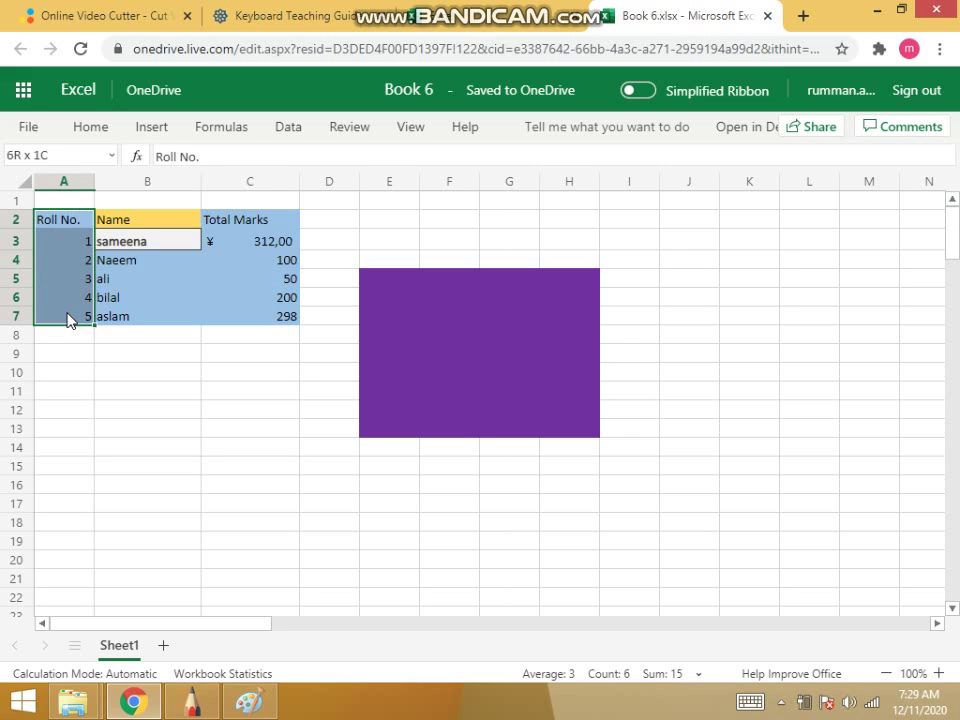
{"action": "left_click_drag", "start_coordinate": [69, 319], "coordinate": [69, 319]}
{"action": "left_click", "coordinate": [84, 228]}
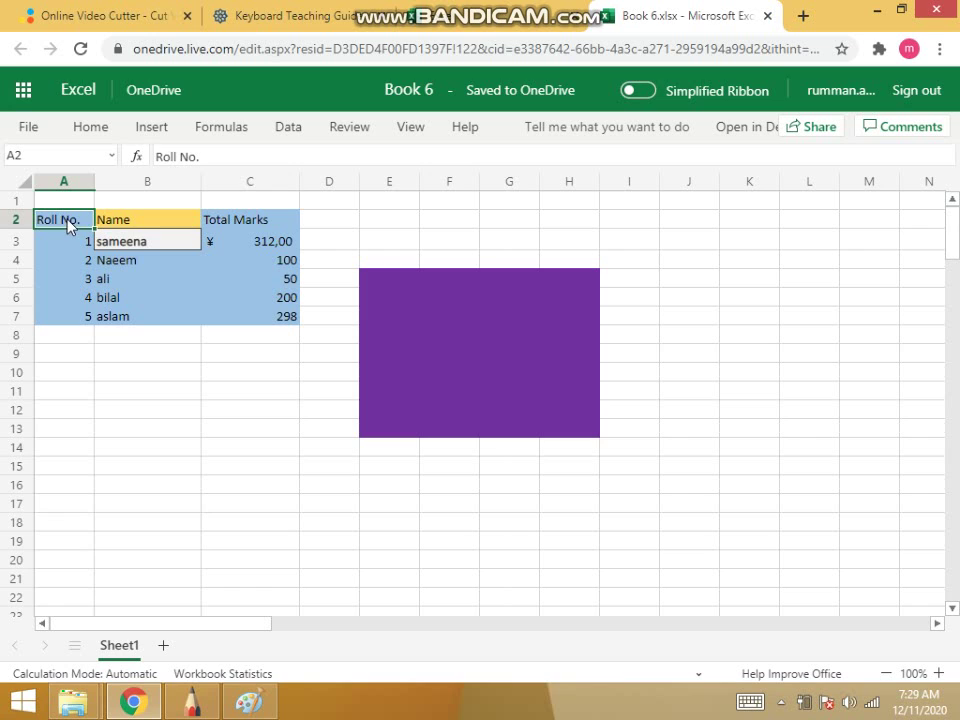
{"action": "left_click_drag", "start_coordinate": [64, 224], "coordinate": [71, 321]}
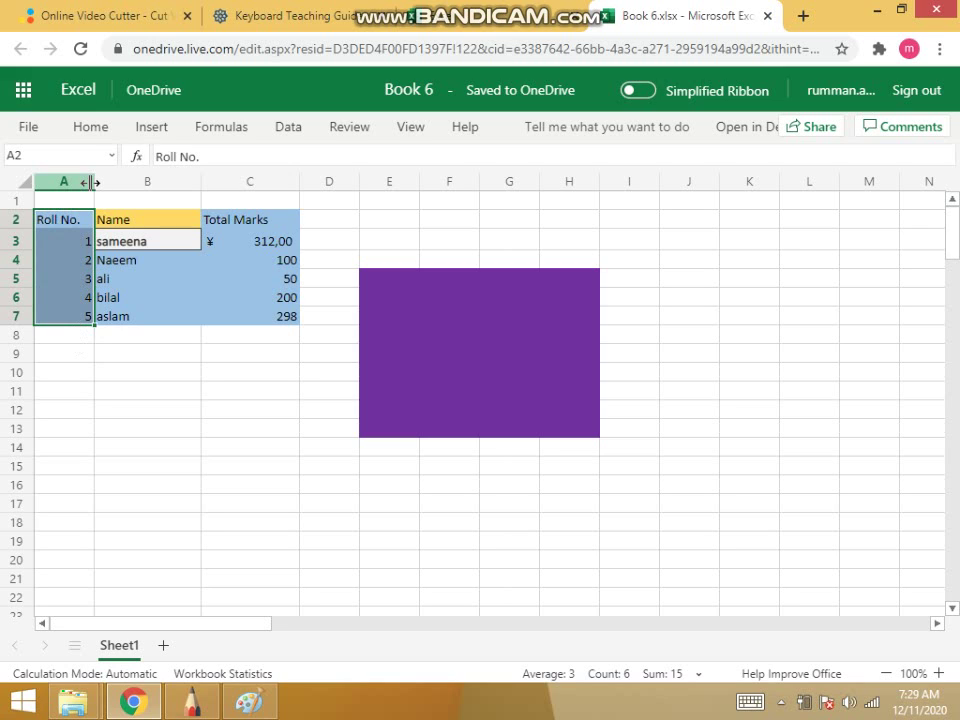
{"action": "left_click", "coordinate": [155, 278]}
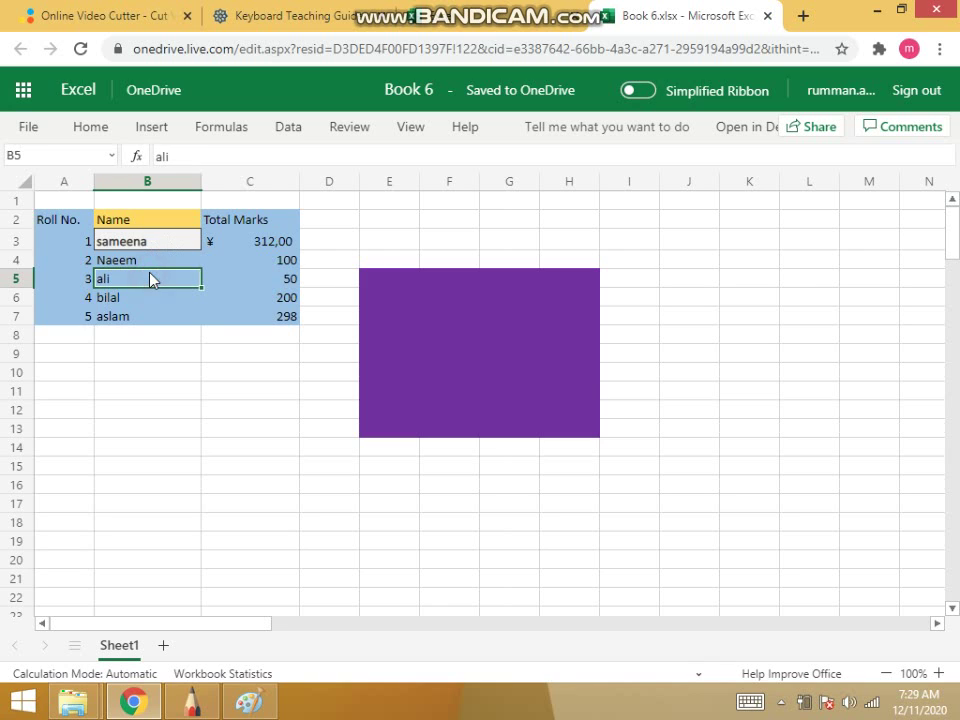
Step: Apply the 40% - Accent4 cell style to the Roll No. column, cells A2 to A7
{"action": "left_click", "coordinate": [59, 226]}
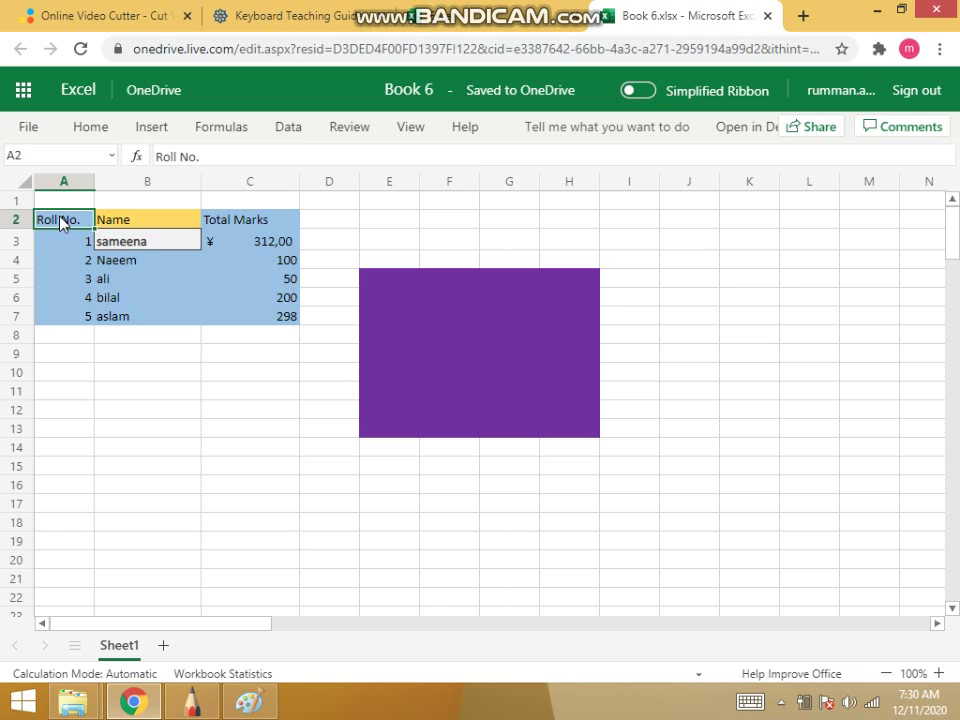
{"action": "left_click_drag", "start_coordinate": [56, 221], "coordinate": [79, 317]}
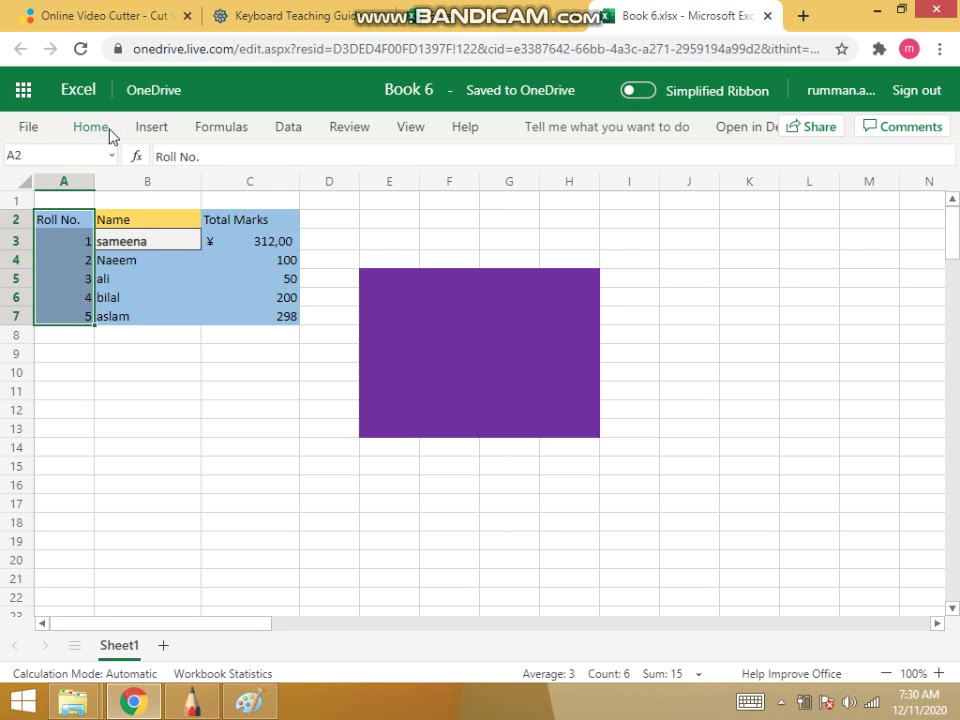
{"action": "left_click", "coordinate": [82, 130]}
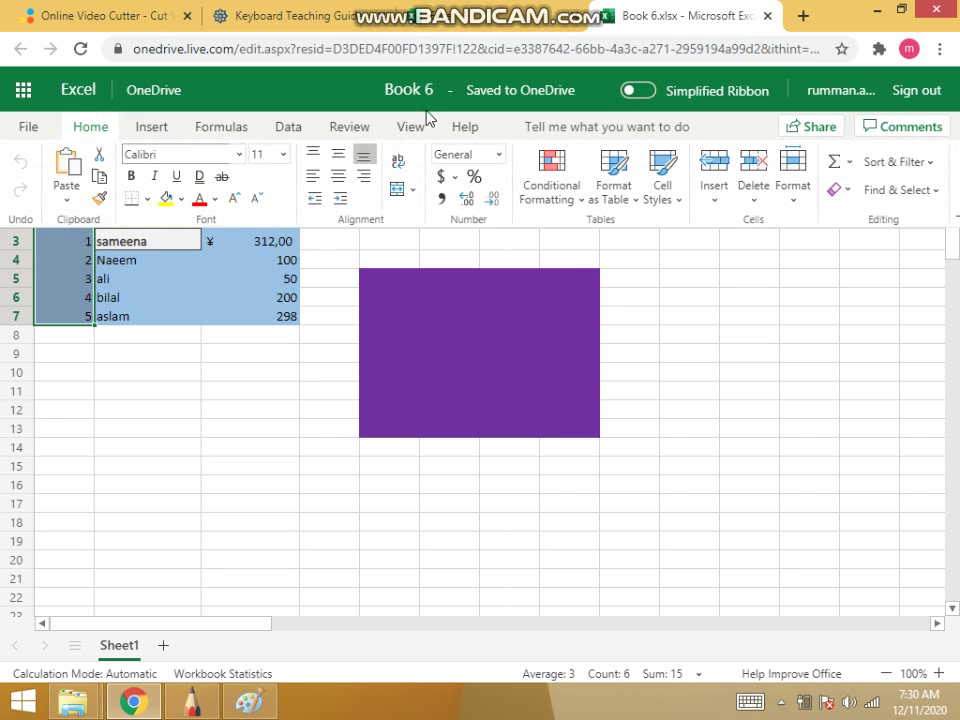
{"action": "left_click", "coordinate": [680, 205]}
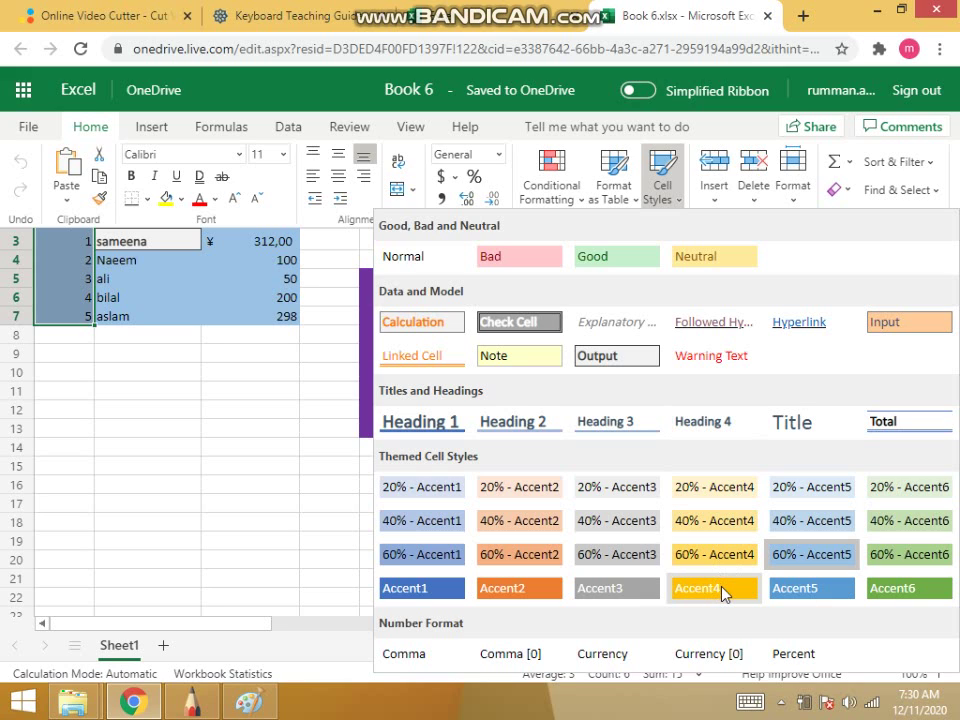
{"action": "left_click", "coordinate": [713, 526]}
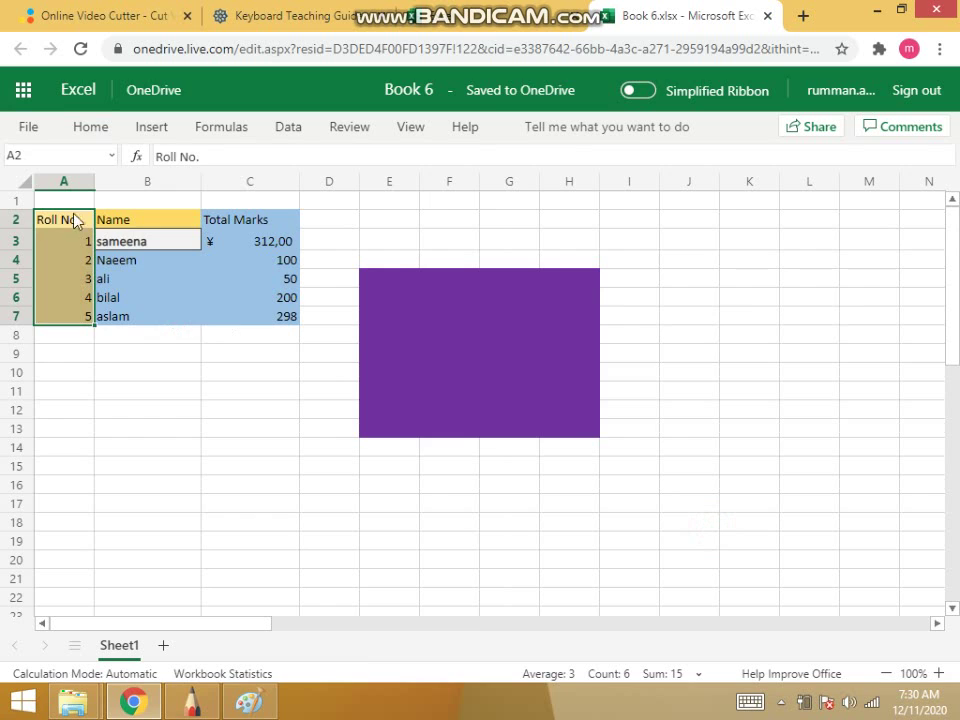
{"action": "left_click", "coordinate": [108, 337]}
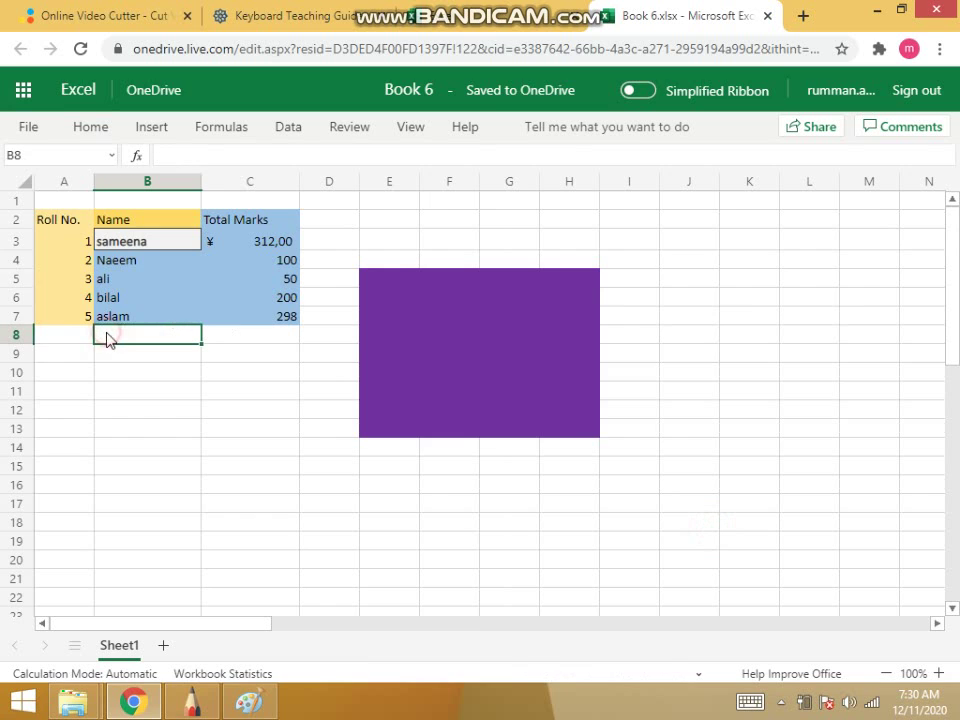
Step: Apply the Accent3 cell style to cell B4 in the Name column
{"action": "left_click", "coordinate": [126, 262]}
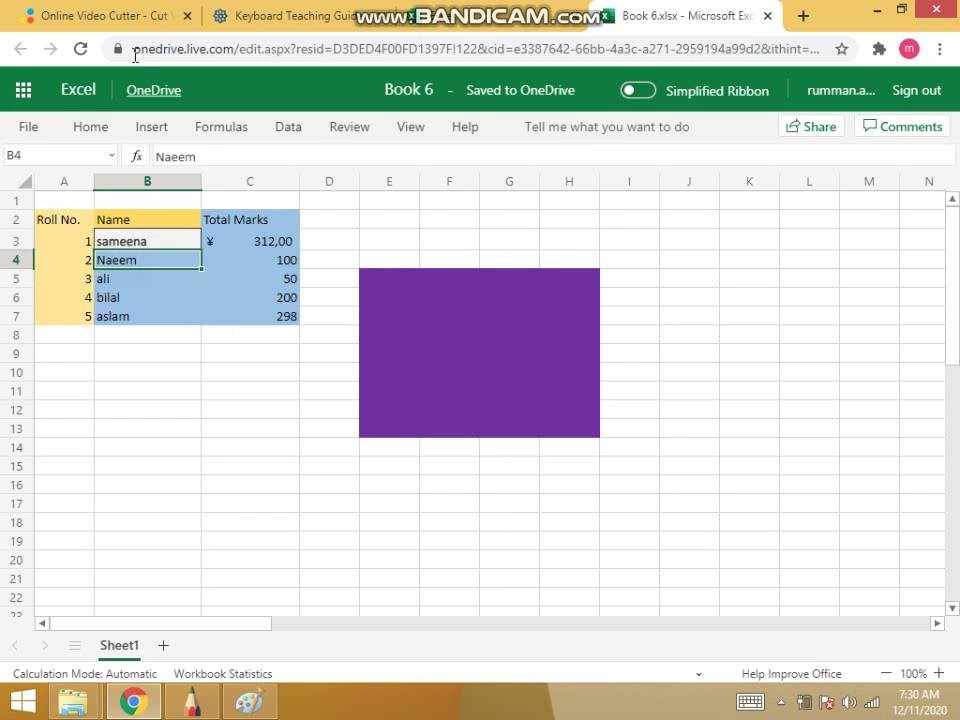
{"action": "left_click", "coordinate": [94, 128]}
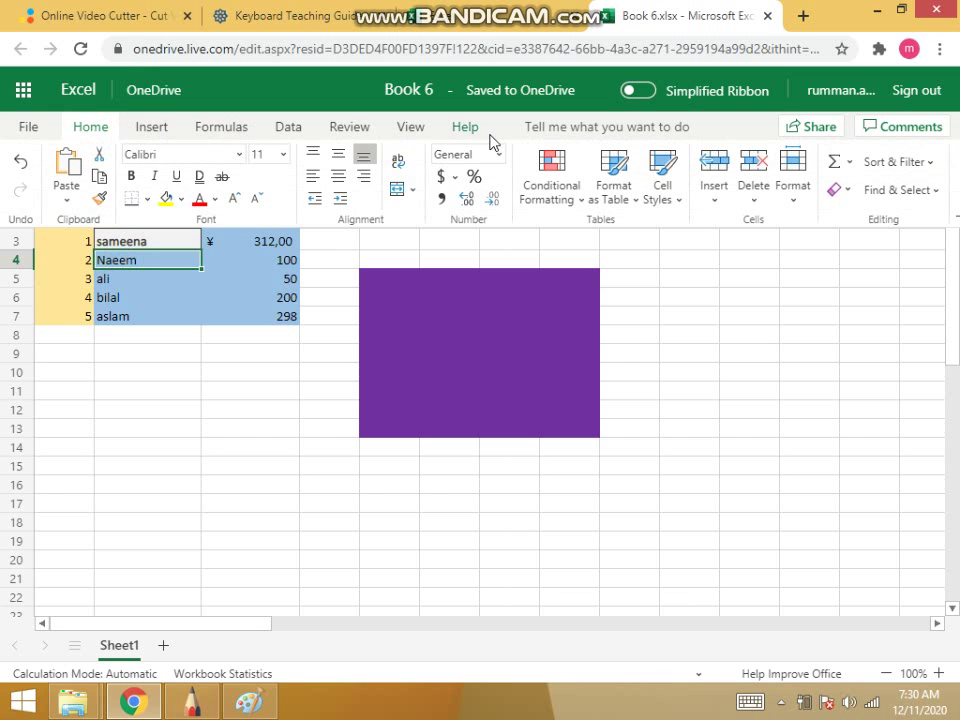
{"action": "left_click", "coordinate": [672, 200]}
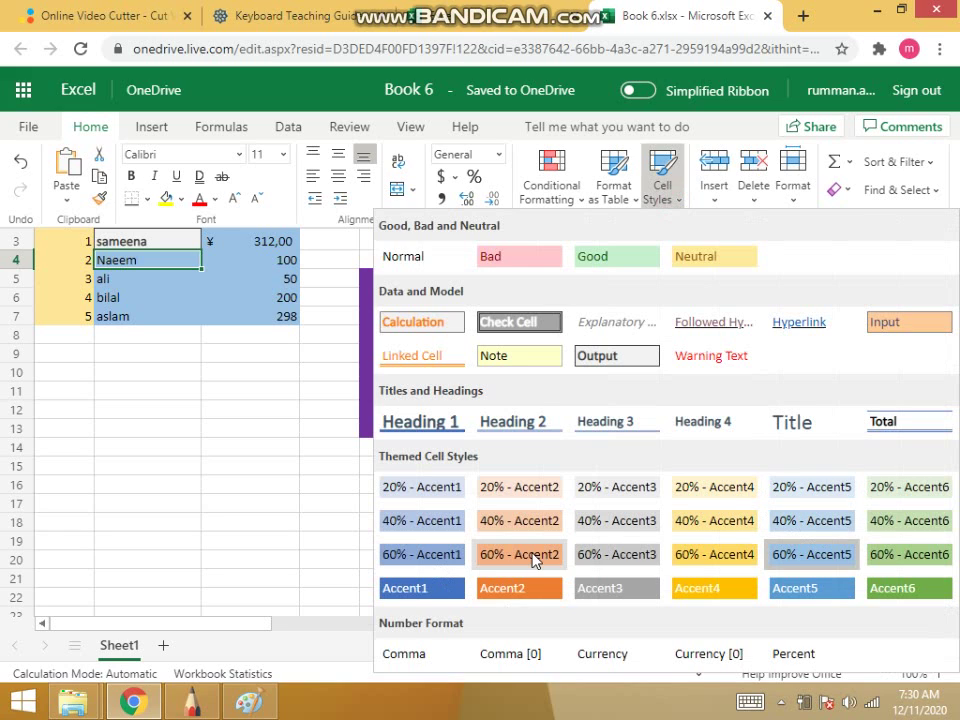
{"action": "left_click", "coordinate": [614, 588]}
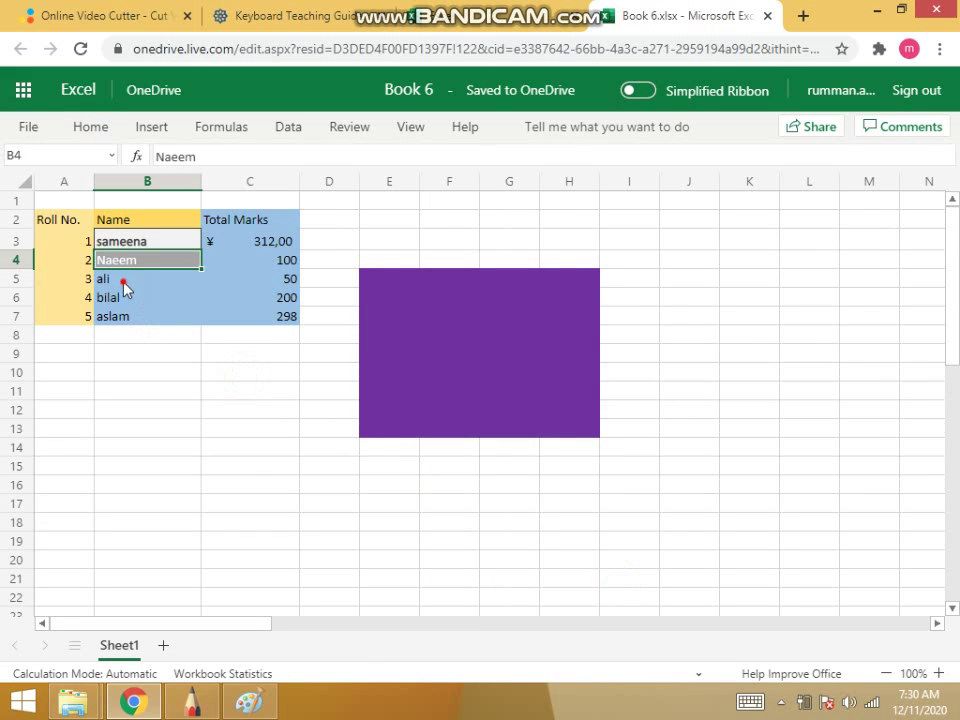
Step: Apply the Accent6 cell style to cell B5 in the Name column
{"action": "left_click", "coordinate": [124, 283]}
{"action": "left_click", "coordinate": [87, 127]}
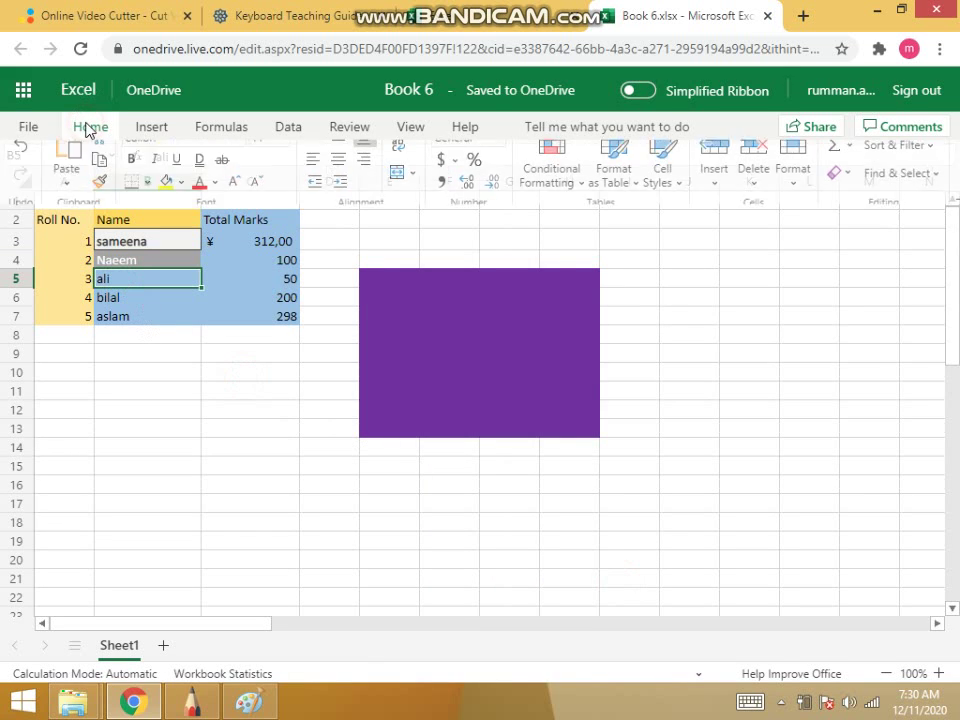
{"action": "left_click", "coordinate": [668, 195]}
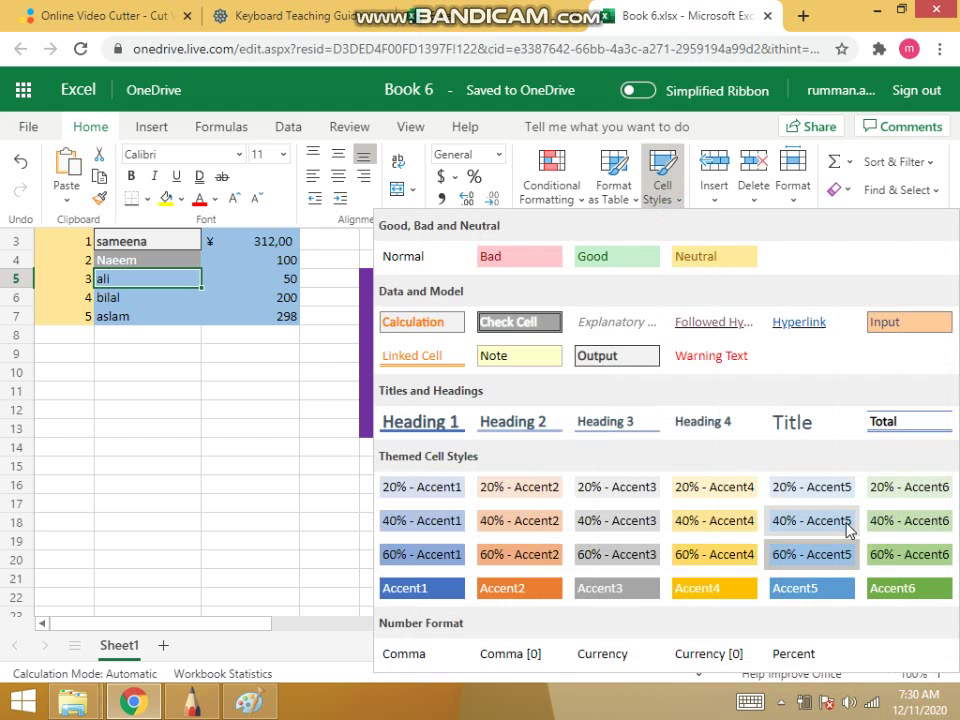
{"action": "left_click", "coordinate": [893, 594]}
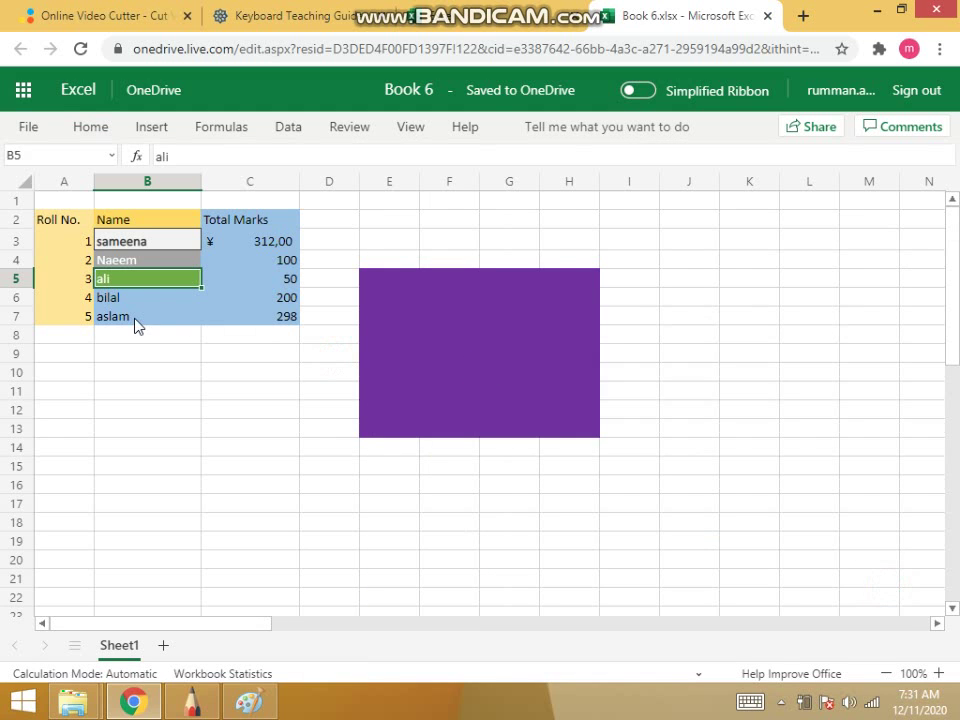
{"action": "left_click", "coordinate": [128, 317]}
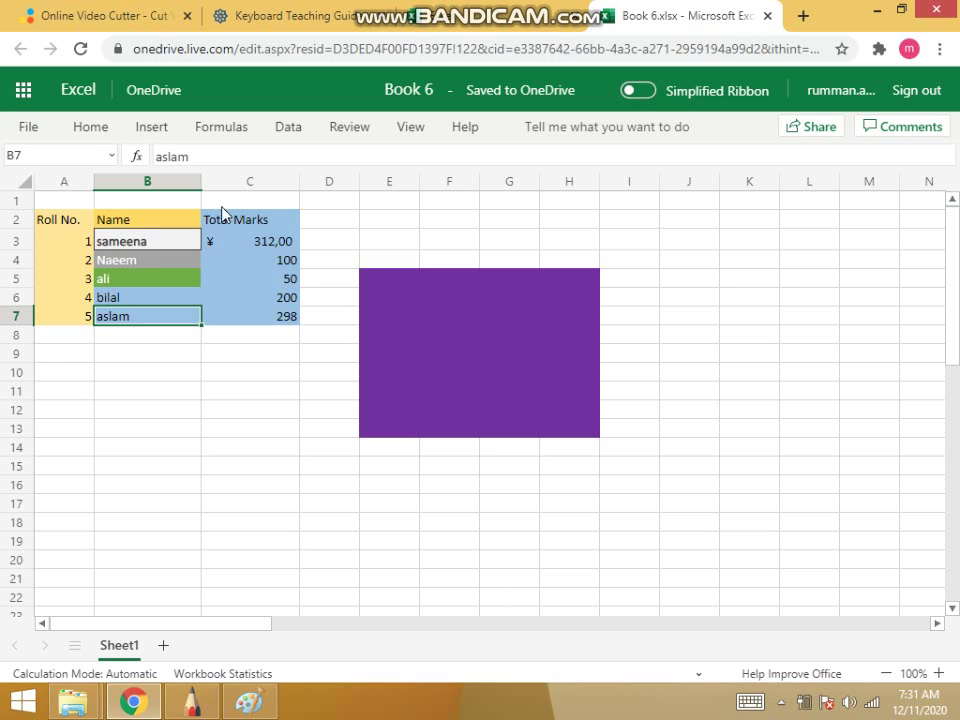
{"action": "left_click", "coordinate": [217, 203]}
{"action": "left_click", "coordinate": [228, 240]}
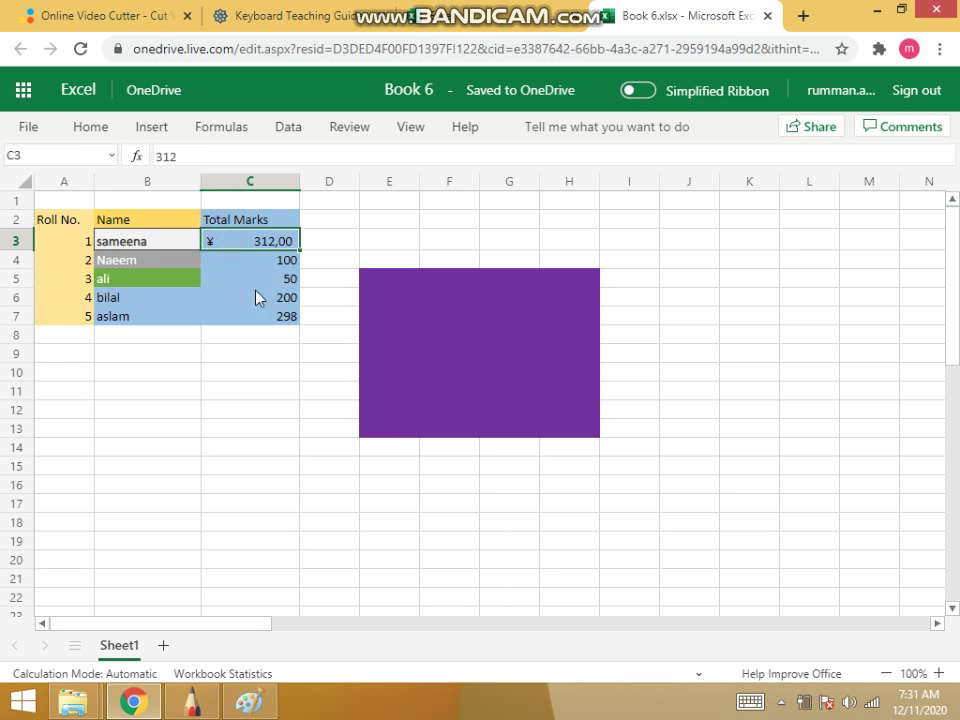
Step: Apply the Bad cell style to the row of roll number 4, cells A6 to C6
{"action": "left_click", "coordinate": [65, 303]}
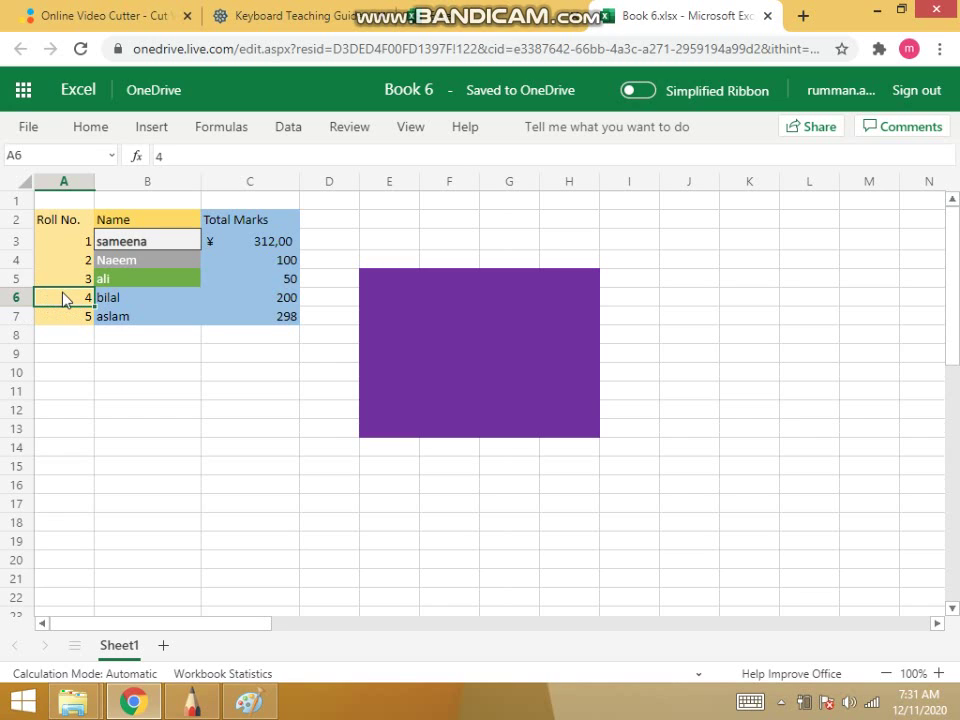
{"action": "left_click_drag", "start_coordinate": [64, 300], "coordinate": [281, 306]}
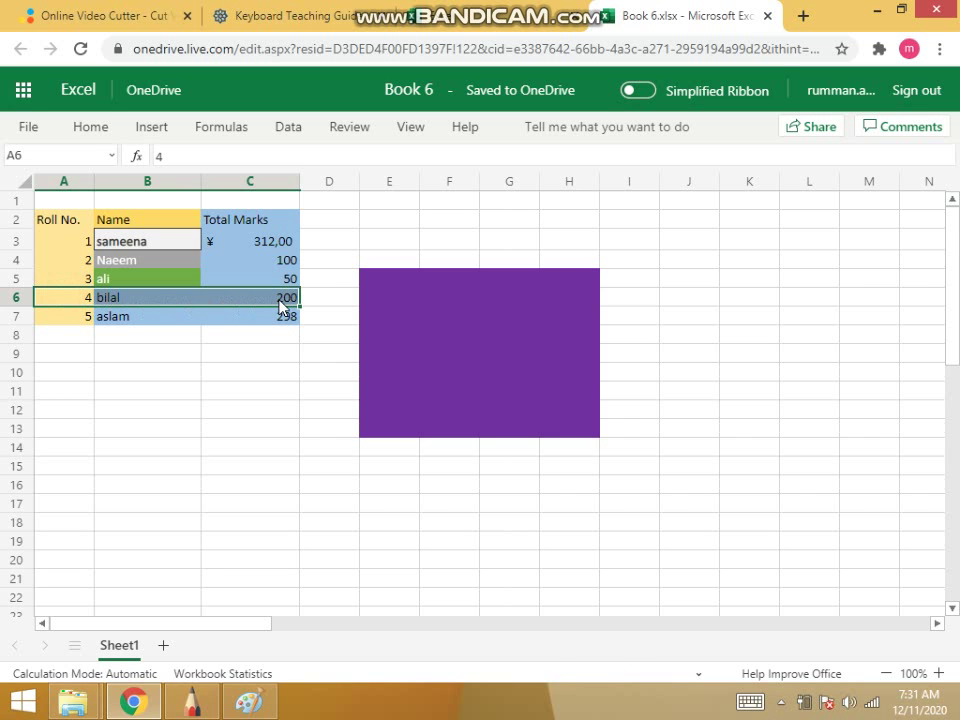
{"action": "left_click", "coordinate": [80, 132]}
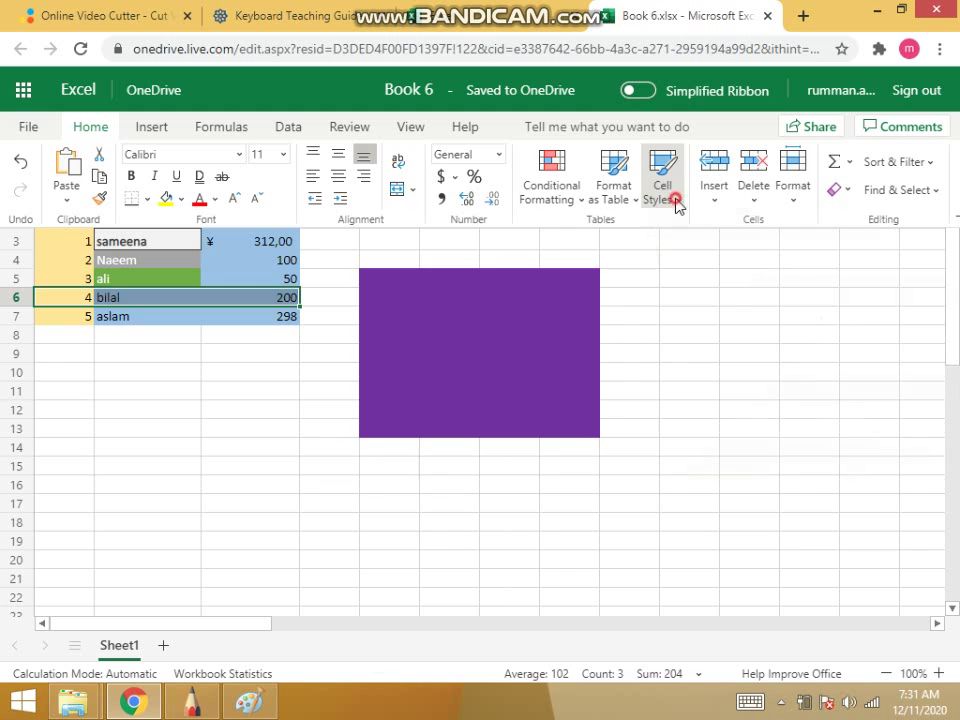
{"action": "left_click", "coordinate": [676, 203]}
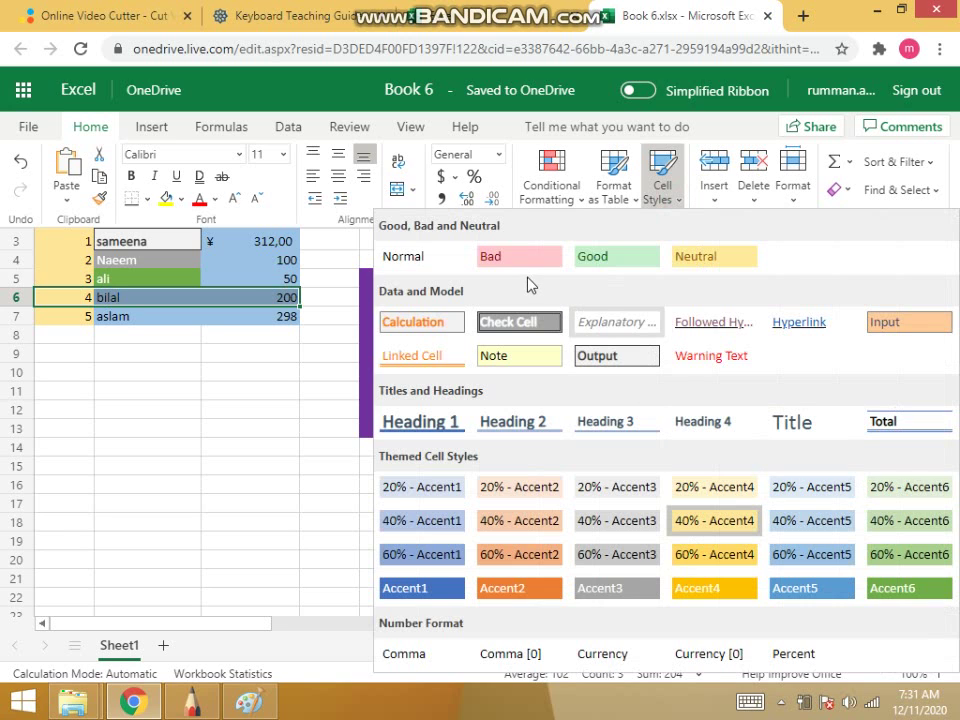
{"action": "left_click", "coordinate": [515, 265]}
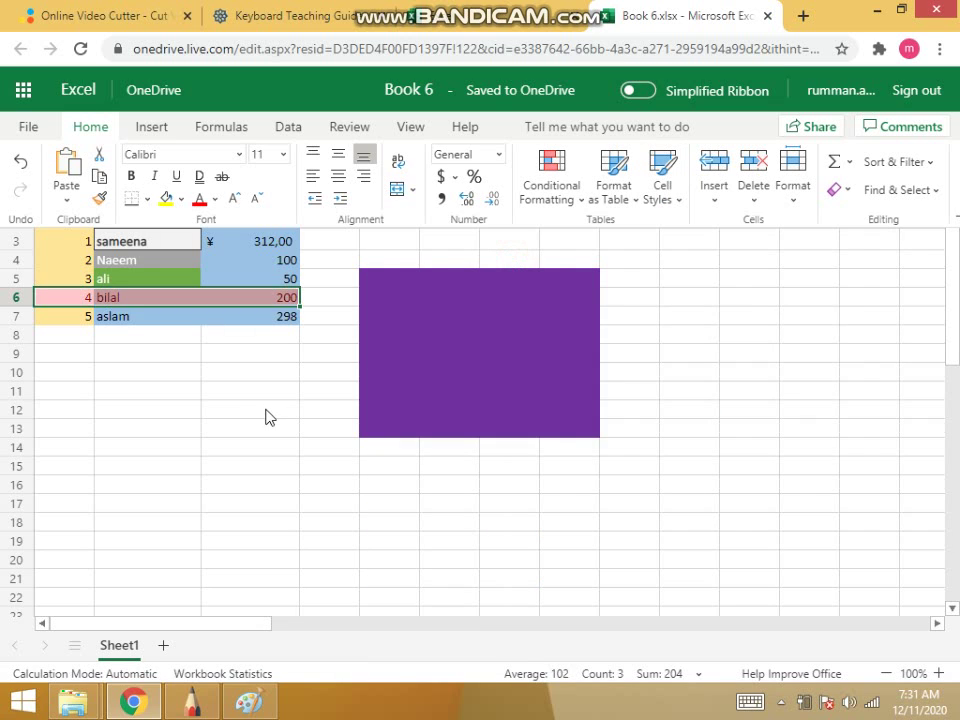
{"action": "left_click", "coordinate": [199, 341]}
{"action": "left_click", "coordinate": [243, 303]}
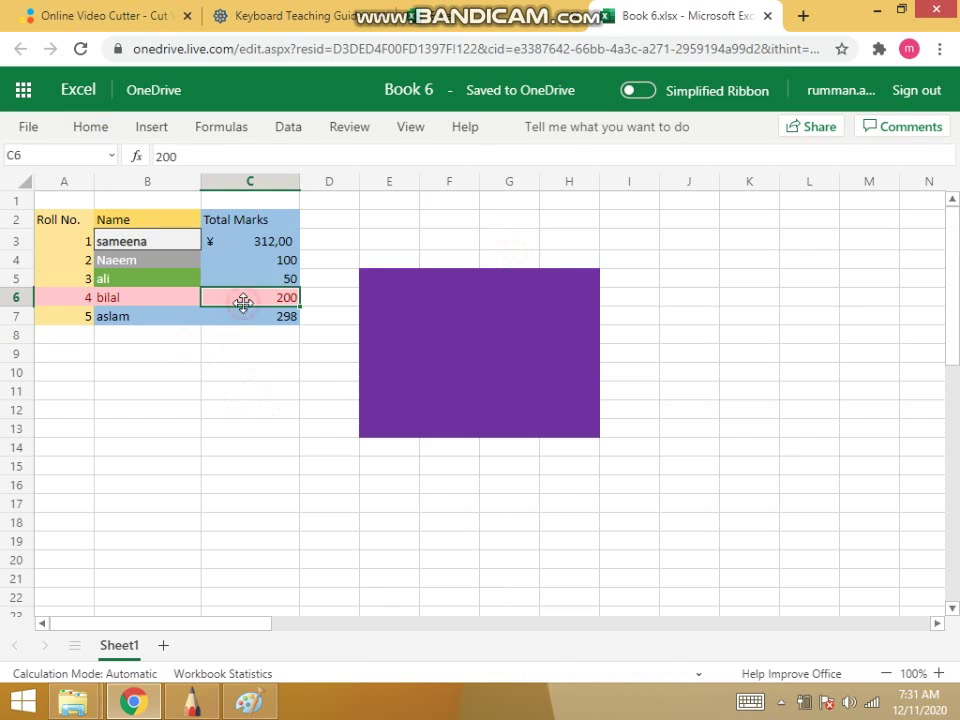
{"action": "left_click", "coordinate": [255, 321]}
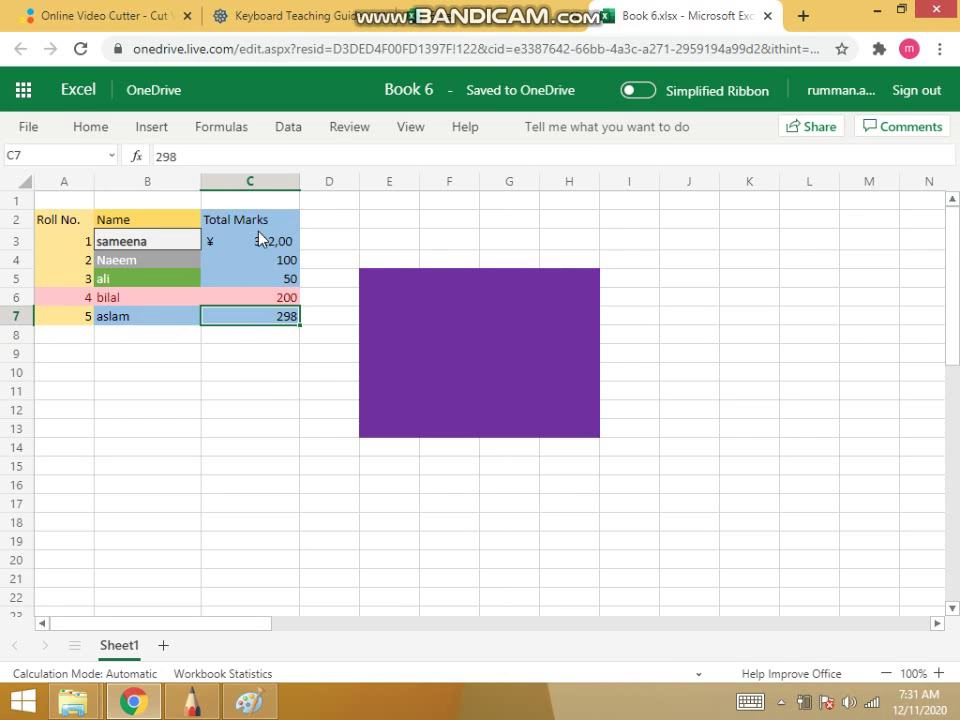
{"action": "left_click", "coordinate": [260, 238]}
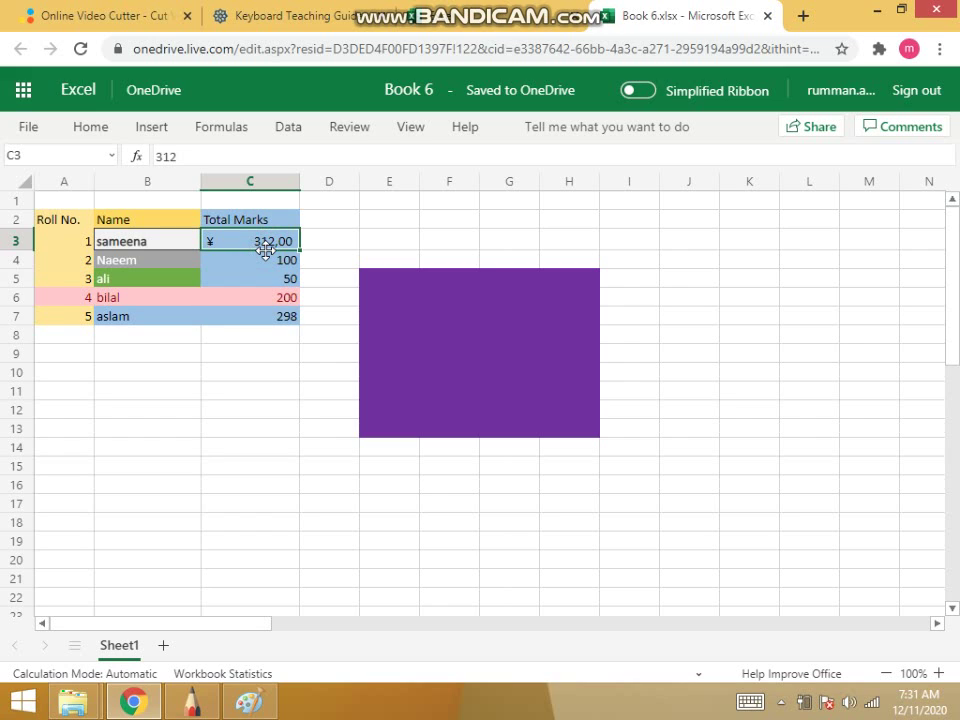
{"action": "left_click", "coordinate": [84, 125]}
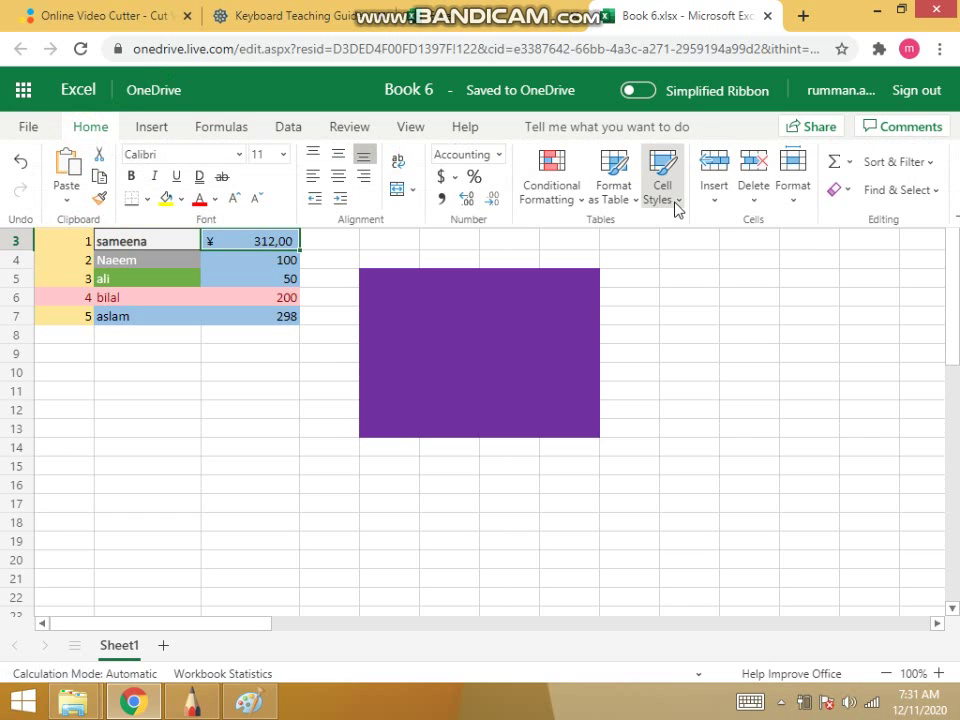
{"action": "left_click", "coordinate": [245, 362]}
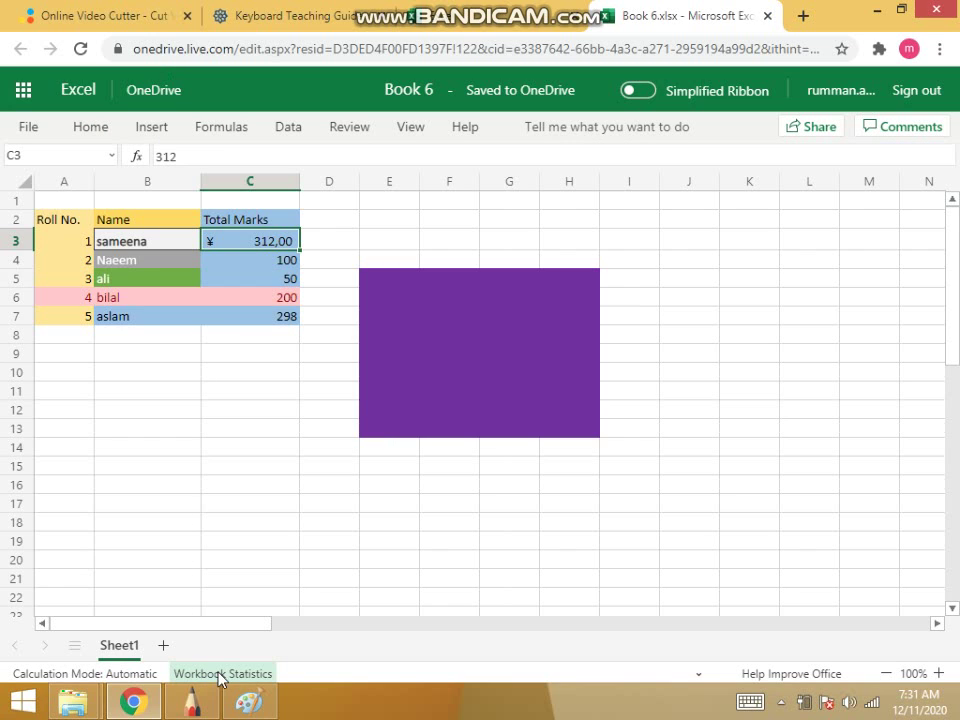
Step: Switch to Autodesk SketchBook and handwrite the underlined red heading "Page = 25" above the answers, setting the Ballpoint Pen size to 2.0 after "Page"
{"action": "left_click", "coordinate": [193, 703]}
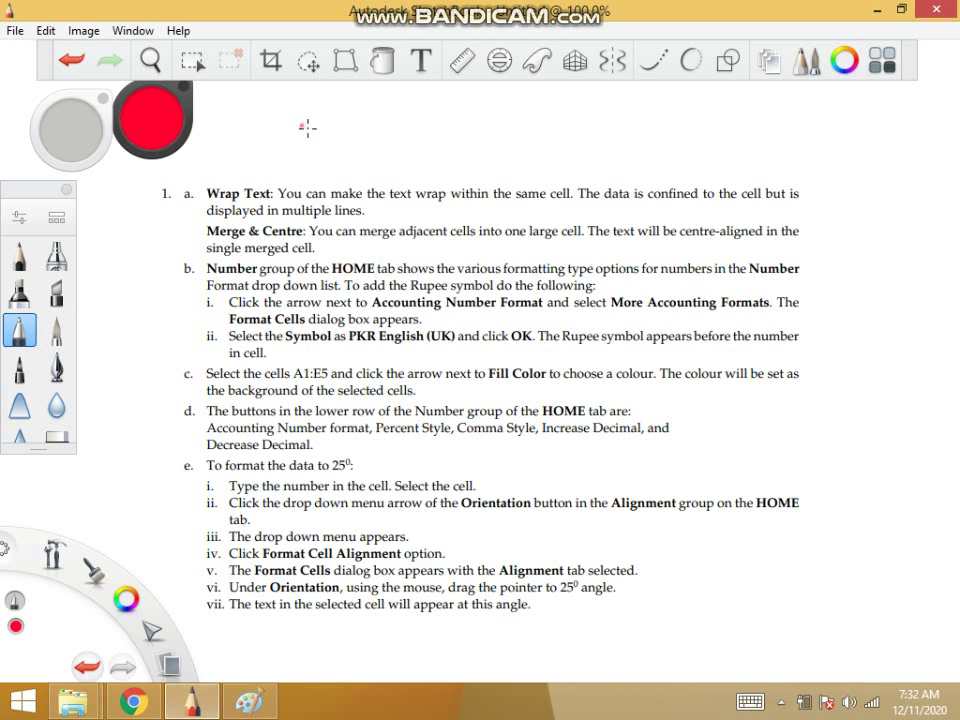
{"action": "mouse_move", "coordinate": [280, 88]}
{"action": "left_mouse_down"}
{"action": "mouse_move", "coordinate": [280, 108]}
{"action": "mouse_move", "coordinate": [314, 92]}
{"action": "mouse_move", "coordinate": [330, 112]}
{"action": "left_mouse_up"}
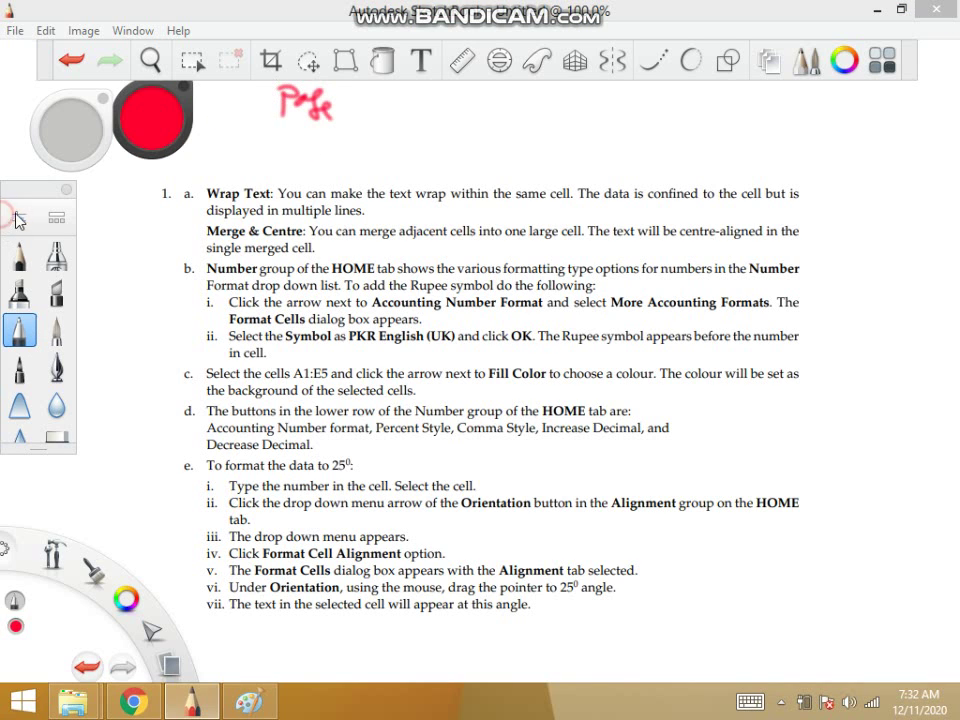
{"action": "left_click", "coordinate": [19, 217]}
{"action": "left_click", "coordinate": [563, 341]}
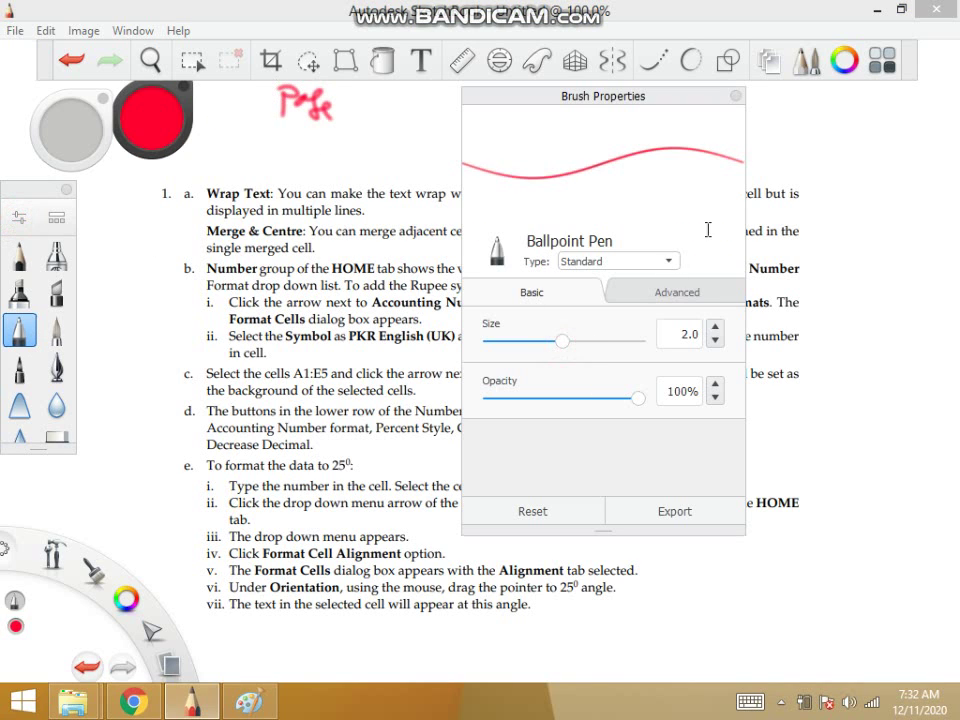
{"action": "left_click", "coordinate": [736, 98]}
{"action": "left_click_drag", "start_coordinate": [348, 103], "coordinate": [355, 107]}
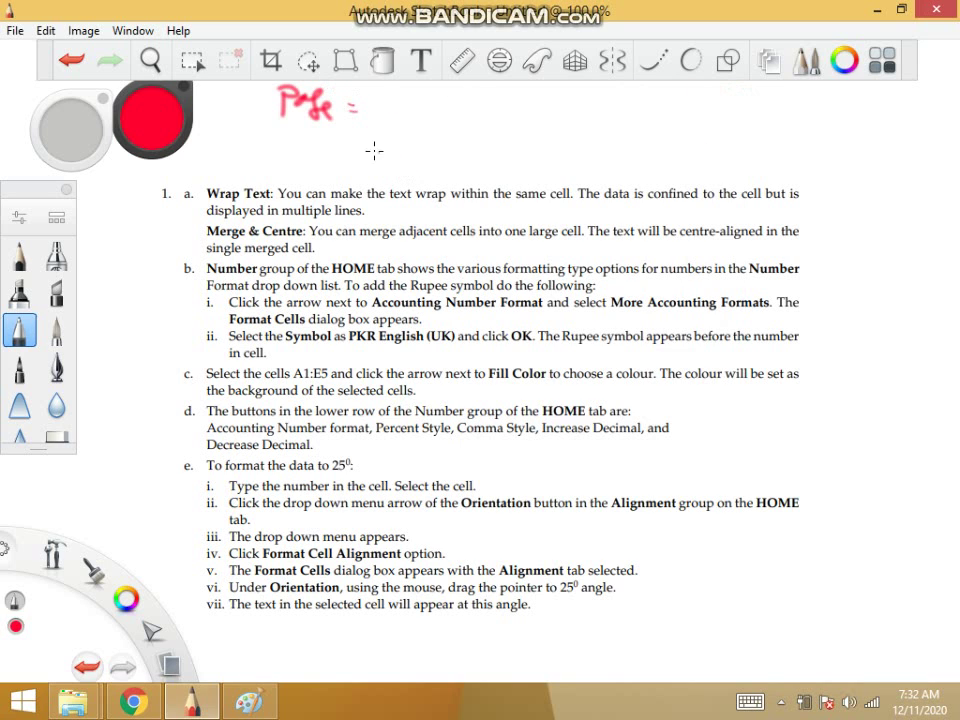
{"action": "mouse_move", "coordinate": [364, 96]}
{"action": "left_mouse_down"}
{"action": "mouse_move", "coordinate": [384, 120]}
{"action": "mouse_move", "coordinate": [414, 97]}
{"action": "left_mouse_up"}
{"action": "left_click_drag", "start_coordinate": [338, 120], "coordinate": [275, 112]}
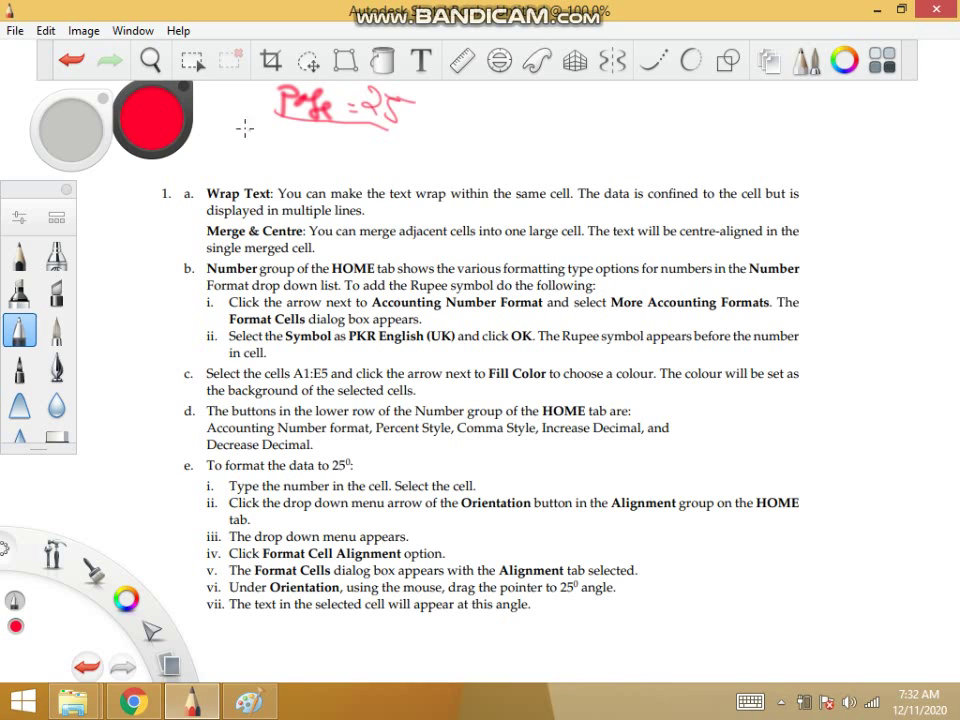
Step: Handwrite the underlined red title "Descriptive type questions" between the page heading and the first answer
{"action": "mouse_move", "coordinate": [213, 118]}
{"action": "left_mouse_down"}
{"action": "mouse_move", "coordinate": [213, 157]}
{"action": "mouse_move", "coordinate": [281, 129]}
{"action": "mouse_move", "coordinate": [321, 144]}
{"action": "mouse_move", "coordinate": [328, 133]}
{"action": "mouse_move", "coordinate": [325, 148]}
{"action": "mouse_move", "coordinate": [410, 150]}
{"action": "mouse_move", "coordinate": [437, 164]}
{"action": "mouse_move", "coordinate": [456, 148]}
{"action": "mouse_move", "coordinate": [514, 148]}
{"action": "mouse_move", "coordinate": [517, 160]}
{"action": "mouse_move", "coordinate": [540, 152]}
{"action": "mouse_move", "coordinate": [488, 150]}
{"action": "left_mouse_up"}
{"action": "left_click_drag", "start_coordinate": [215, 166], "coordinate": [570, 185]}
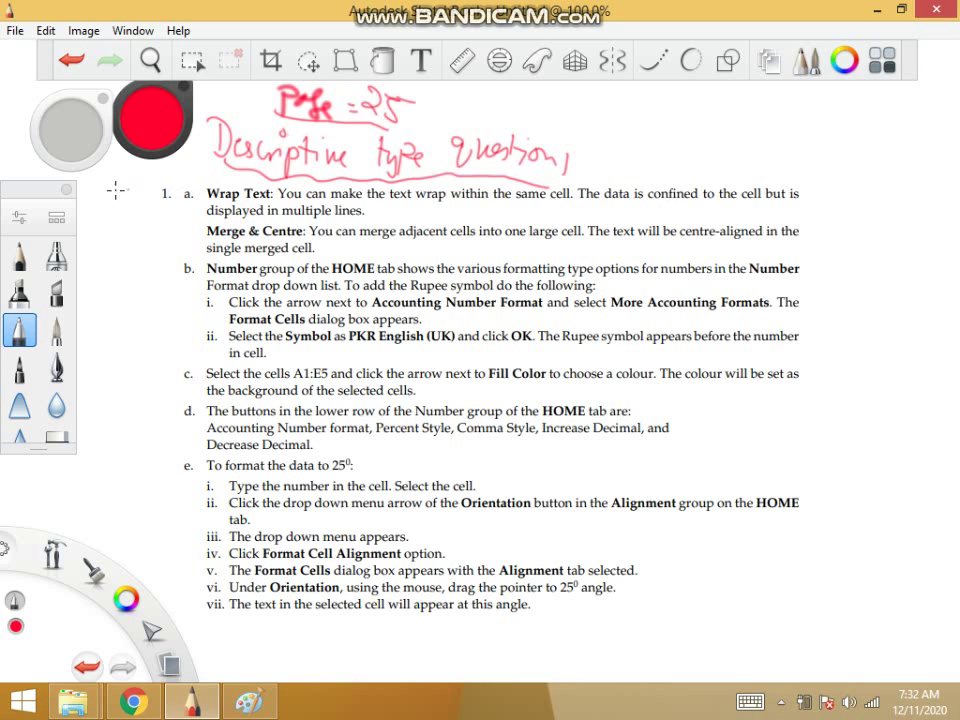
Step: Handwrite red question labels Qa, Qb, Qc and Qd in the page margin, each with an arrow to its matching answer a to d
{"action": "mouse_move", "coordinate": [120, 181]}
{"action": "left_mouse_down"}
{"action": "mouse_move", "coordinate": [116, 198]}
{"action": "mouse_move", "coordinate": [134, 201]}
{"action": "mouse_move", "coordinate": [103, 206]}
{"action": "left_mouse_up"}
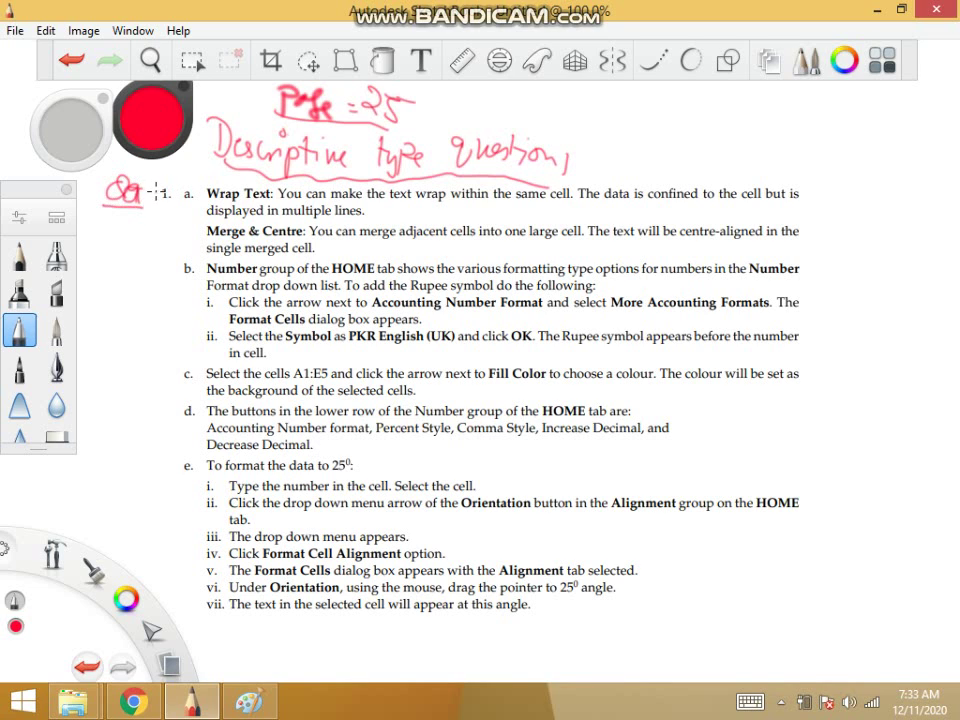
{"action": "left_click_drag", "start_coordinate": [183, 180], "coordinate": [180, 195]}
{"action": "mouse_move", "coordinate": [115, 243]}
{"action": "left_mouse_down"}
{"action": "mouse_move", "coordinate": [110, 263]}
{"action": "mouse_move", "coordinate": [150, 250]}
{"action": "mouse_move", "coordinate": [180, 263]}
{"action": "left_mouse_up"}
{"action": "left_click_drag", "start_coordinate": [170, 255], "coordinate": [168, 267]}
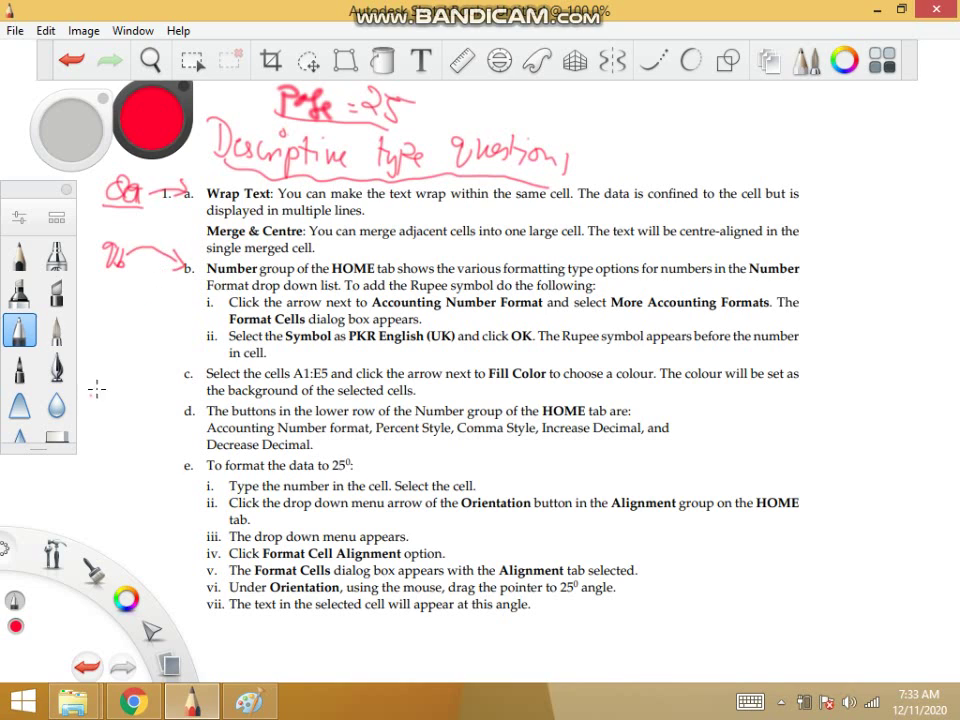
{"action": "left_click_drag", "start_coordinate": [130, 356], "coordinate": [126, 378]}
{"action": "mouse_move", "coordinate": [136, 366]}
{"action": "left_mouse_down"}
{"action": "mouse_move", "coordinate": [180, 362]}
{"action": "mouse_move", "coordinate": [126, 381]}
{"action": "mouse_move", "coordinate": [133, 425]}
{"action": "mouse_move", "coordinate": [181, 407]}
{"action": "left_mouse_up"}
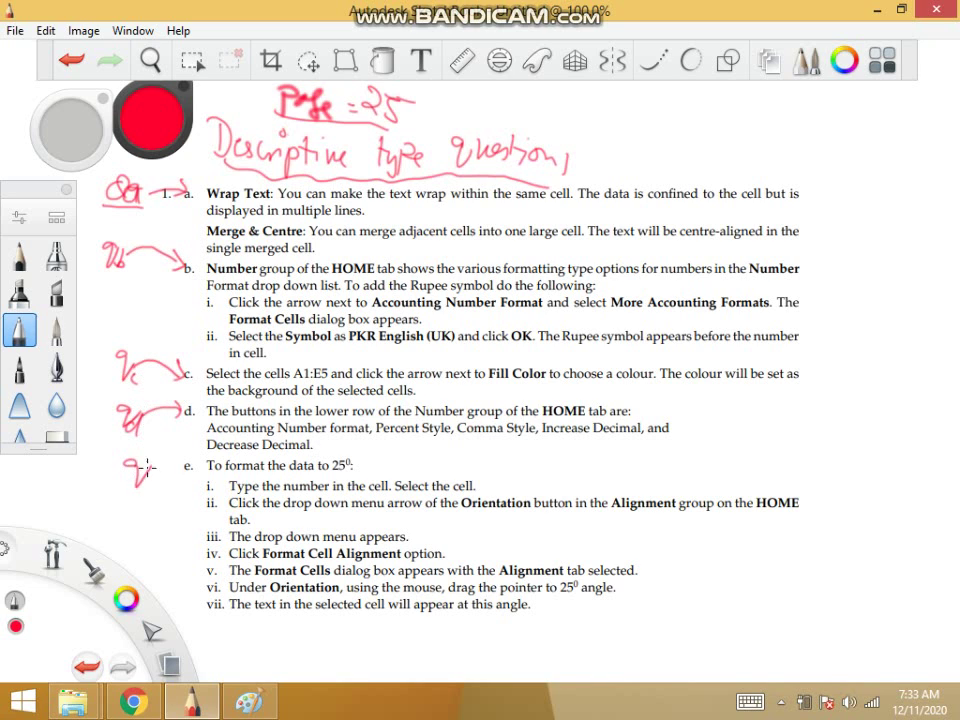